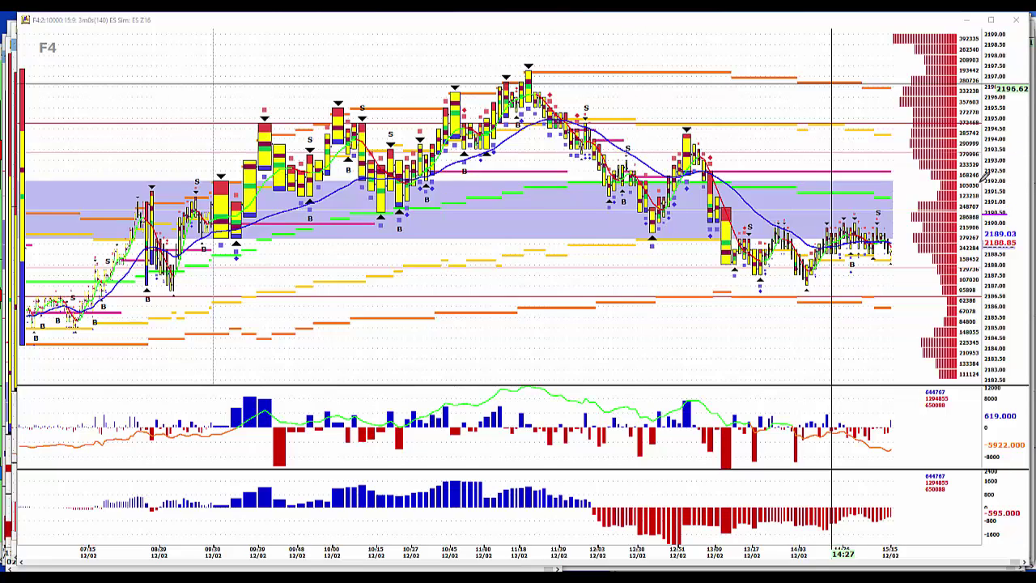
Handwrite S labels at about 2191 and 2196 on the ES F4 chart's price axis, and trace the decline from the day's high
mouse_move(979, 182)
left_mouse_down()
mouse_move(996, 182)
mouse_move(985, 212)
left_mouse_up()
left_click_drag(982, 76, 1000, 75)
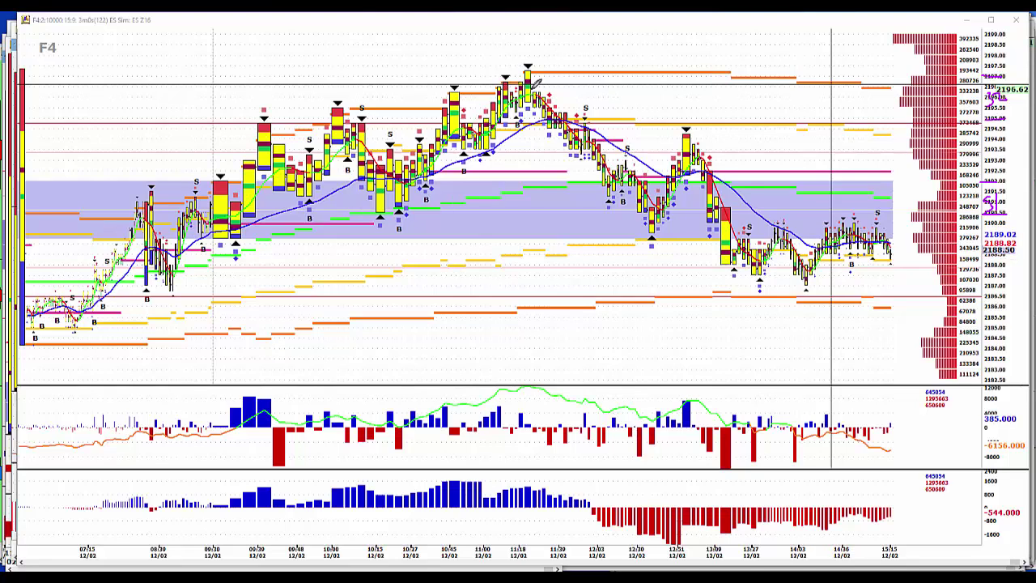
left_click_drag(572, 127, 613, 201)
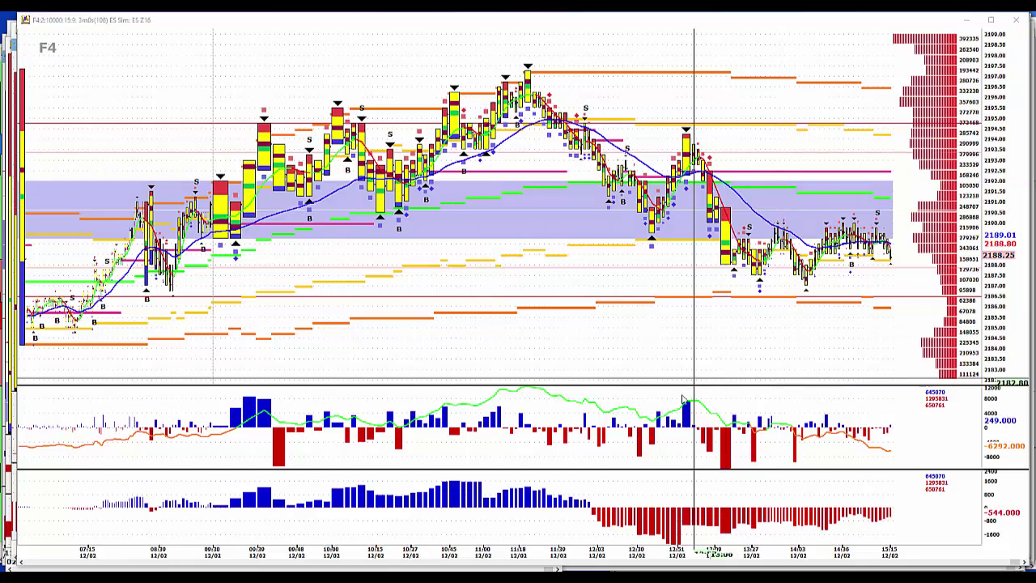
Bring up the ES Z16 F1 daily profile chart, followed by the ES Z16 F2 30-minute profile chart
mouse_move(596, 568)
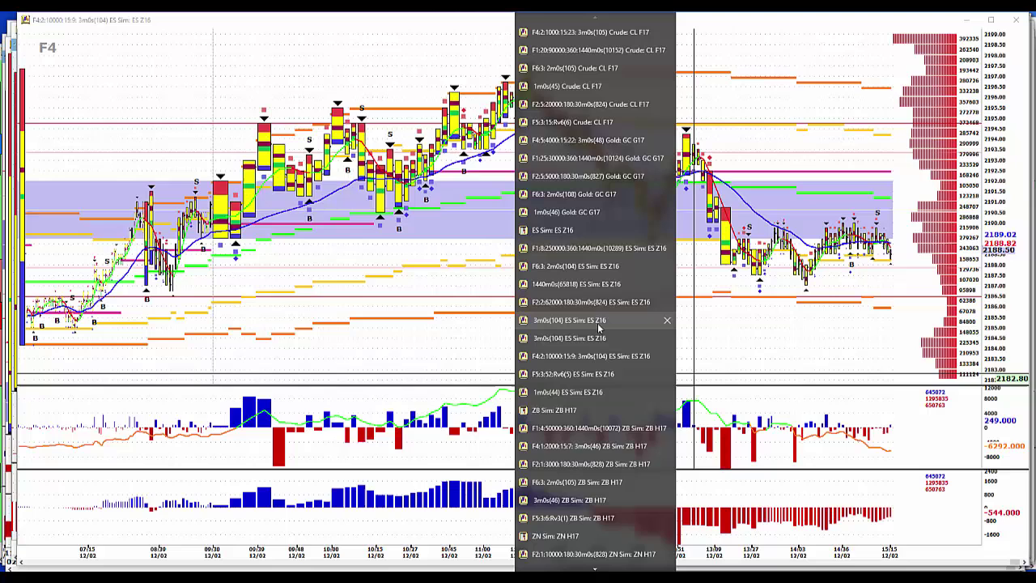
left_click(599, 248)
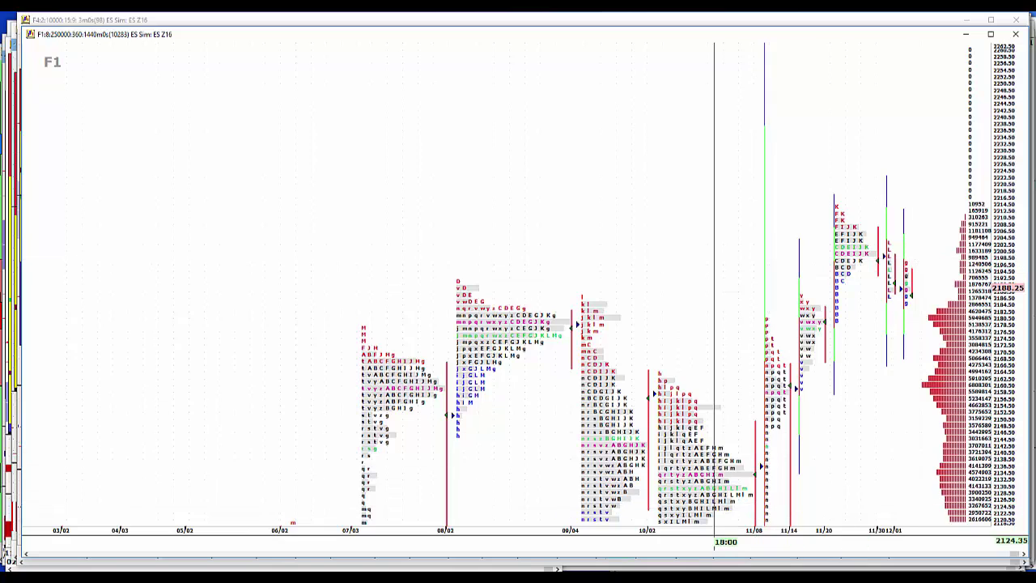
mouse_move(595, 577)
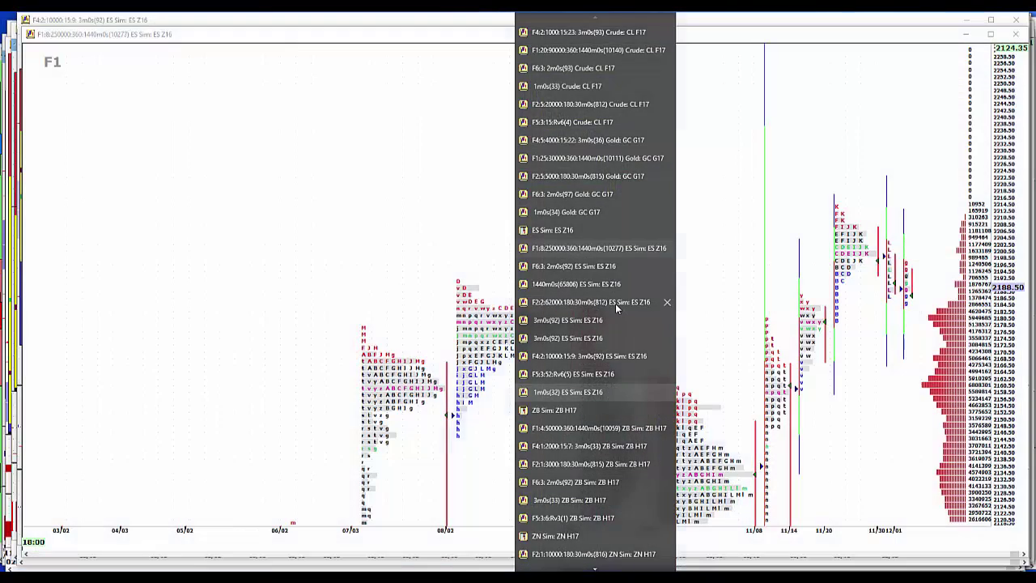
left_click(615, 302)
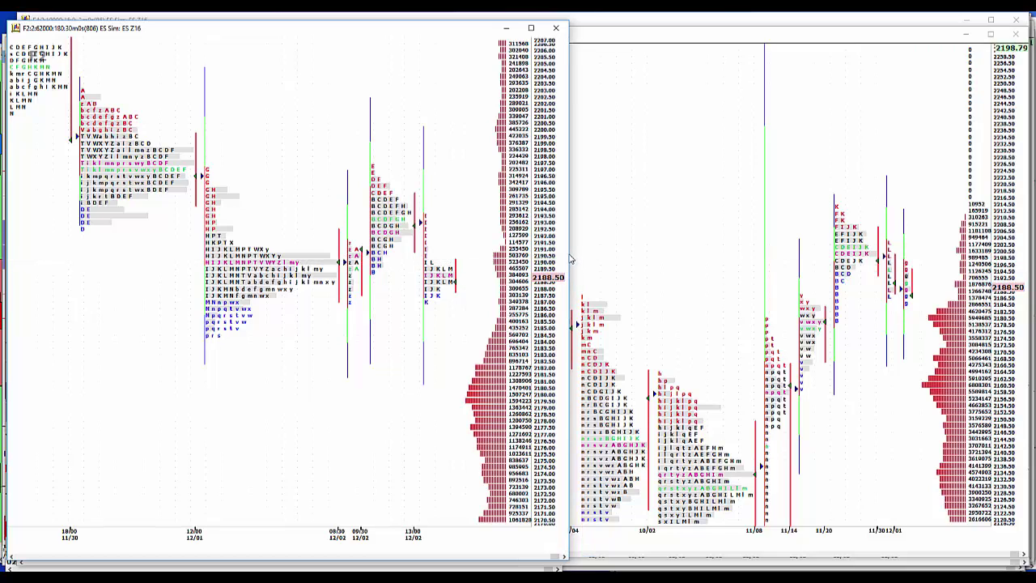
Widen the ES F2 chart to nearly the full screen width and merge the small 08:30 12/02 profile into the preceding one
left_click_drag(570, 259, 1027, 249)
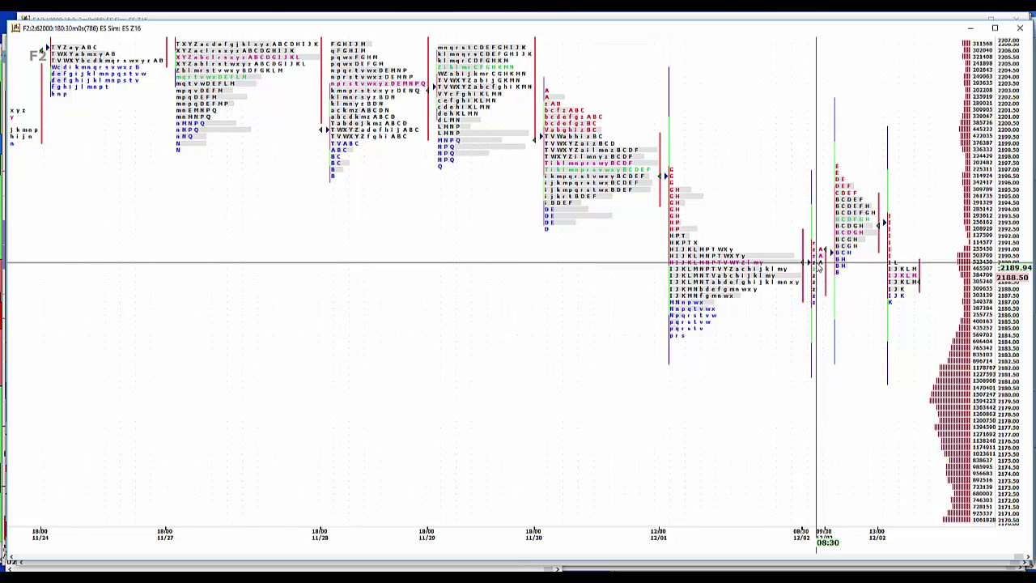
left_click(817, 264)
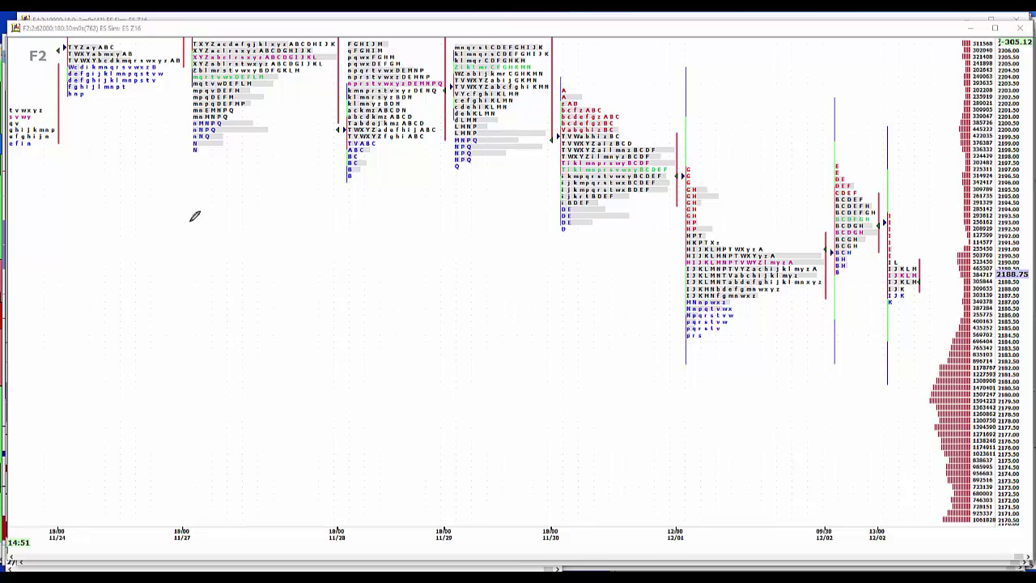
Handwrite the notes "PMI S" and "ISM S" in the empty area of the ES F2 chart
mouse_move(136, 217)
left_mouse_down()
mouse_move(142, 229)
mouse_move(174, 212)
mouse_move(172, 231)
mouse_move(215, 214)
left_mouse_up()
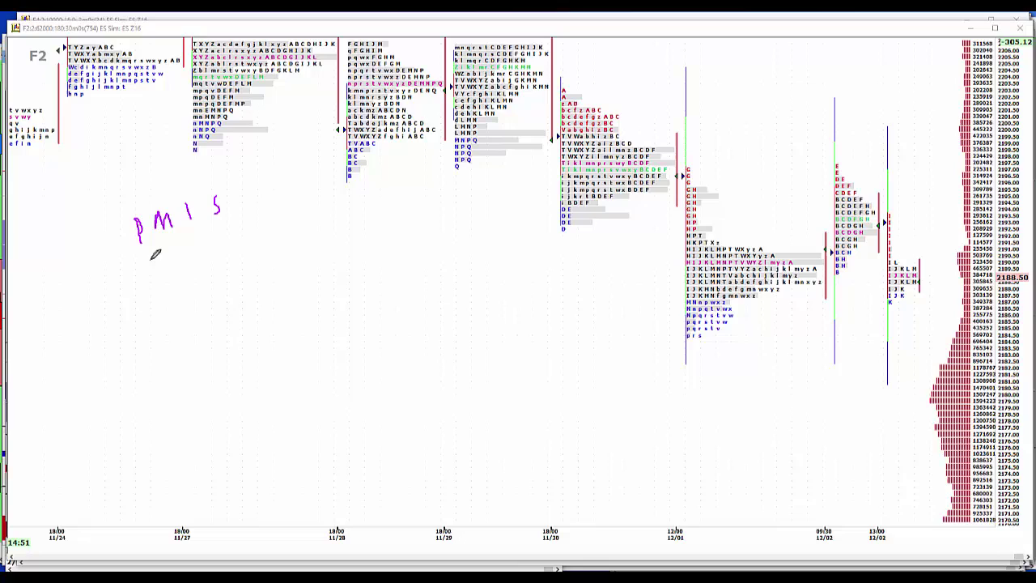
mouse_move(154, 259)
left_mouse_down()
mouse_move(153, 274)
mouse_move(183, 252)
mouse_move(193, 266)
left_mouse_up()
left_click_drag(230, 234, 226, 256)
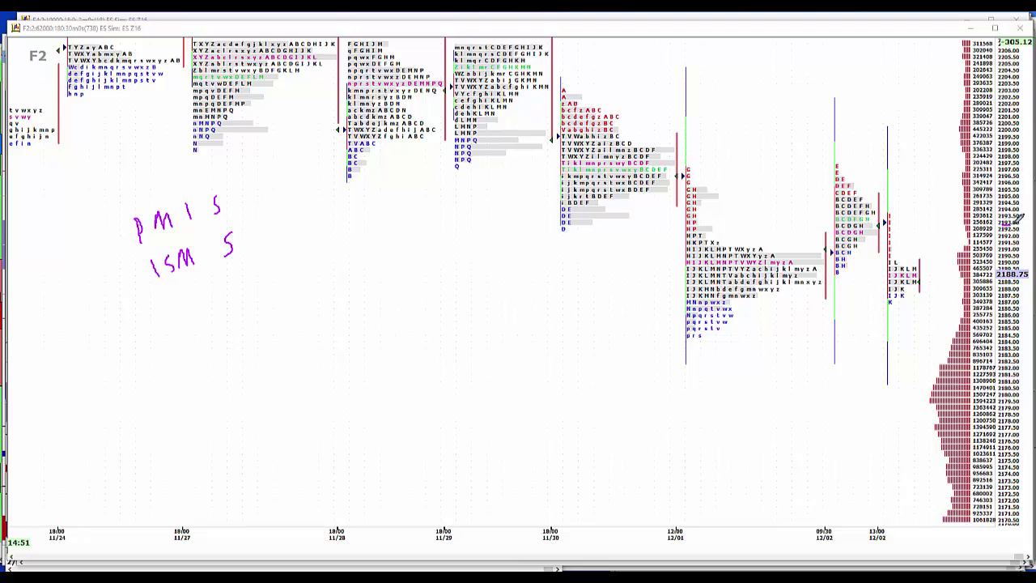
Mark S zones near 2194 and 2199 and B zones near 2185 and 2181 on the ES price axis, then clear the annotations
mouse_move(1008, 194)
left_mouse_down()
mouse_move(1003, 209)
mouse_move(1018, 219)
mouse_move(1023, 200)
mouse_move(1012, 197)
left_mouse_up()
mouse_move(997, 160)
left_mouse_down()
mouse_move(1017, 157)
mouse_move(1013, 128)
mouse_move(1014, 148)
left_mouse_up()
left_click_drag(1014, 309, 1009, 338)
mouse_move(999, 400)
left_mouse_down()
mouse_move(1014, 399)
mouse_move(1014, 368)
mouse_move(1006, 395)
left_mouse_up()
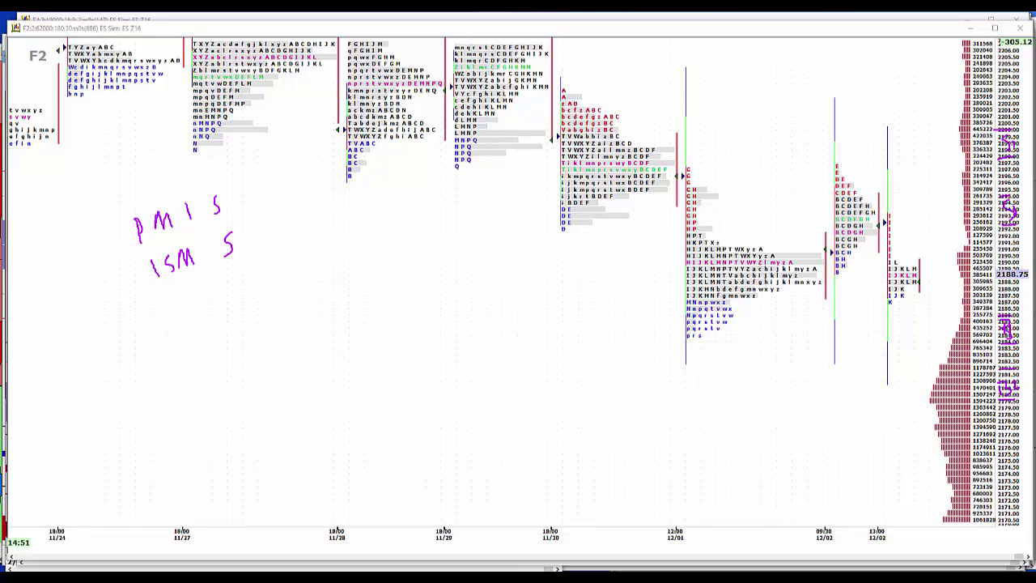
key("Escape")
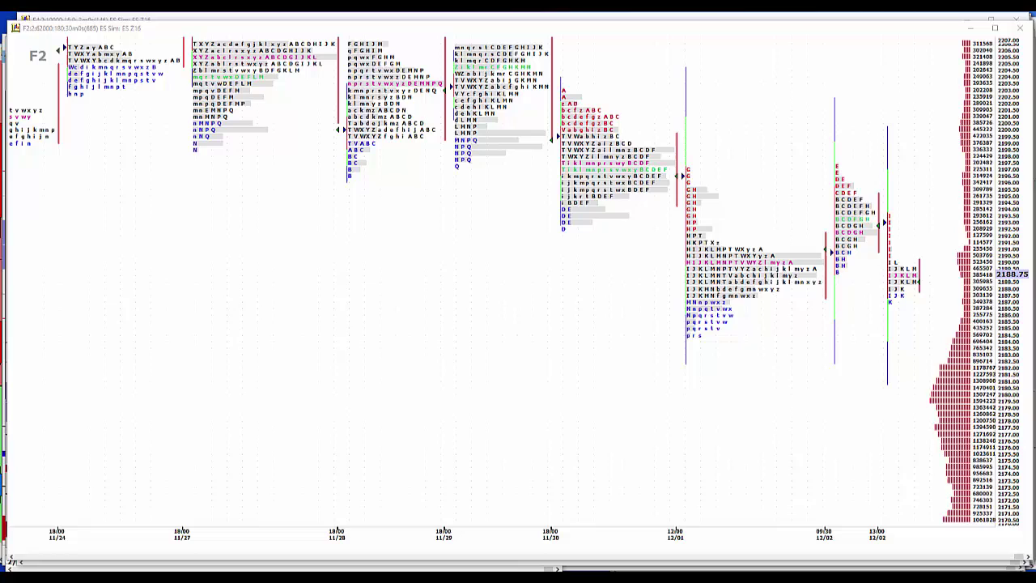
Open the ZN H17 F1 daily profile chart and force a tick rebuild of its data
mouse_move(595, 576)
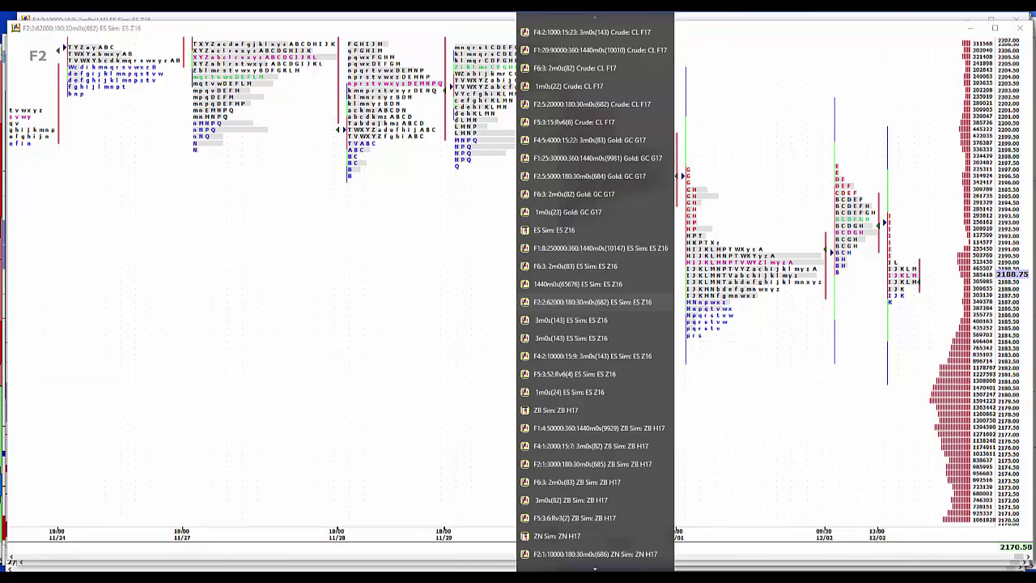
mouse_move(586, 473)
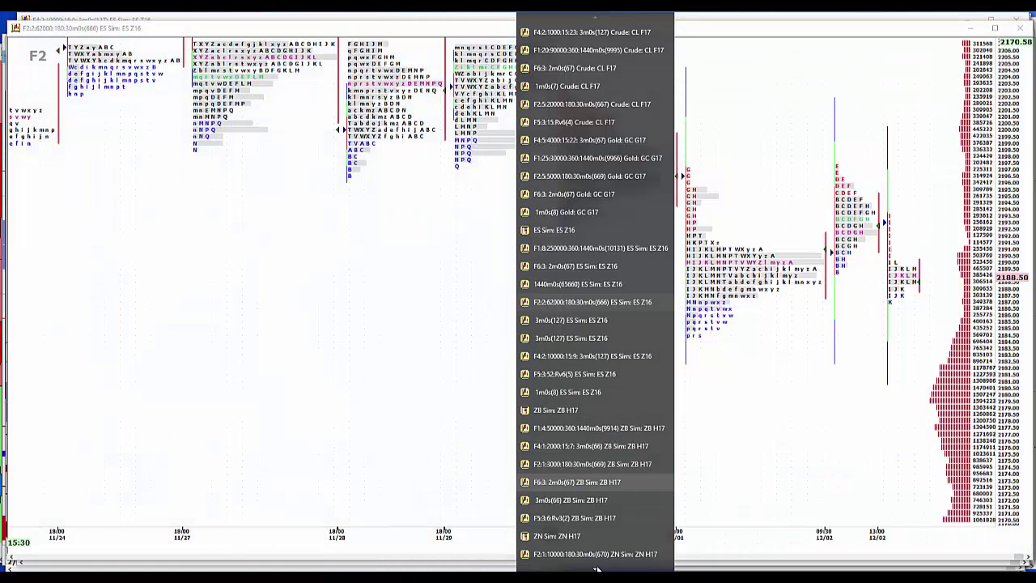
mouse_move(596, 569)
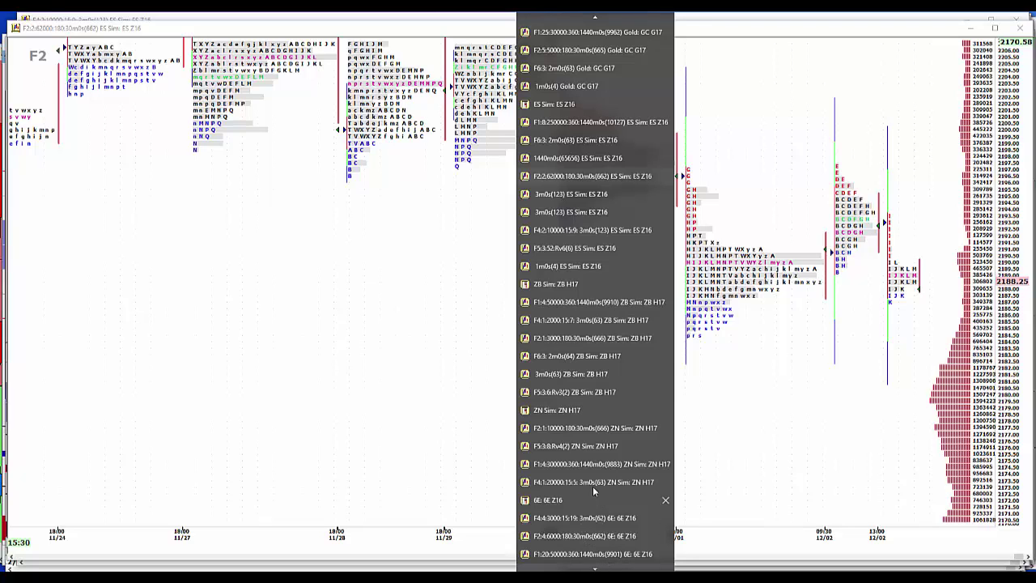
left_click(614, 465)
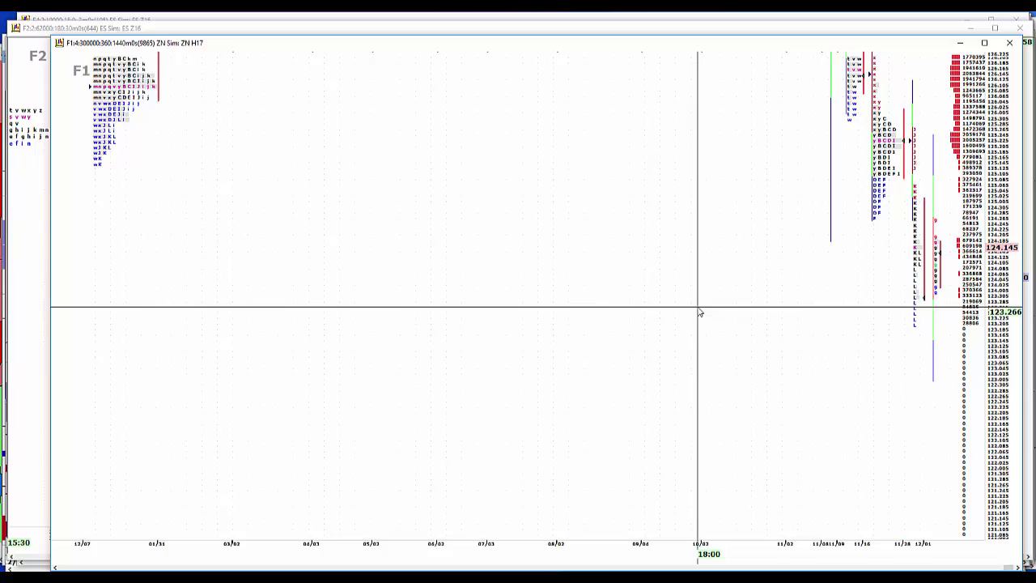
right_click(699, 311)
mouse_move(750, 428)
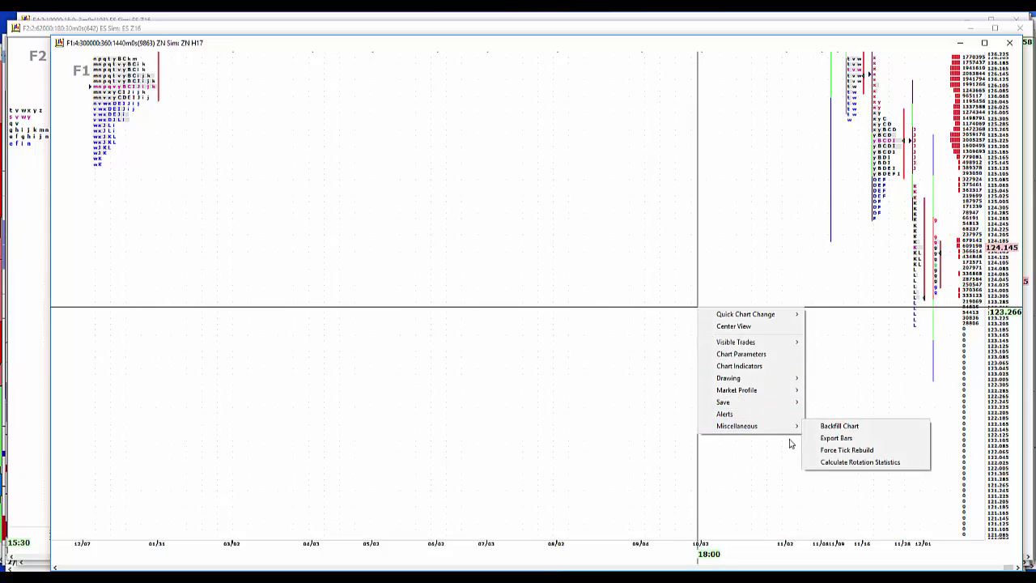
left_click(848, 450)
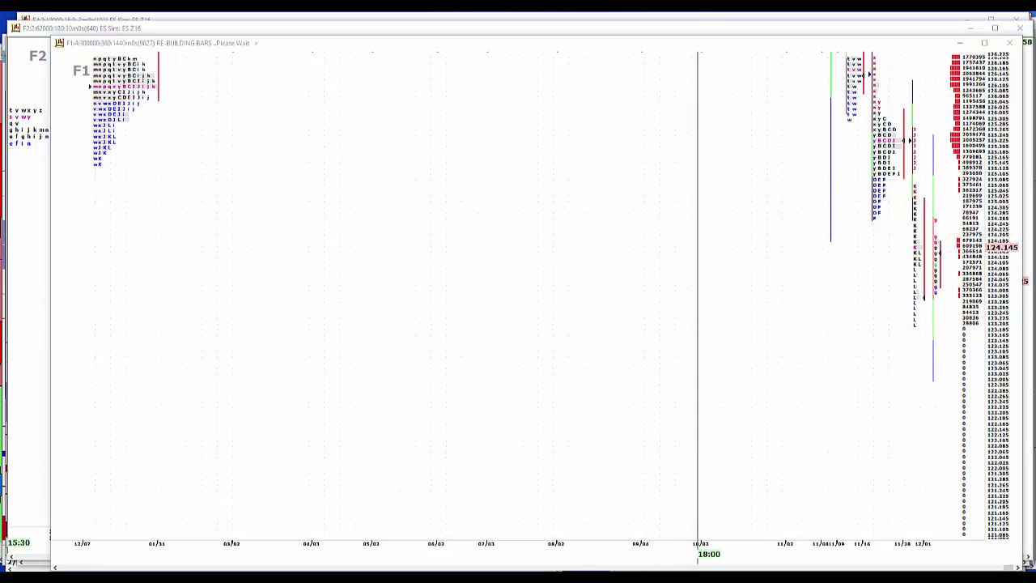
Open the ZN H17 F2 profile chart and underline the 11/24 and 11/29 profile lows, labelling each "LS"
mouse_move(590, 576)
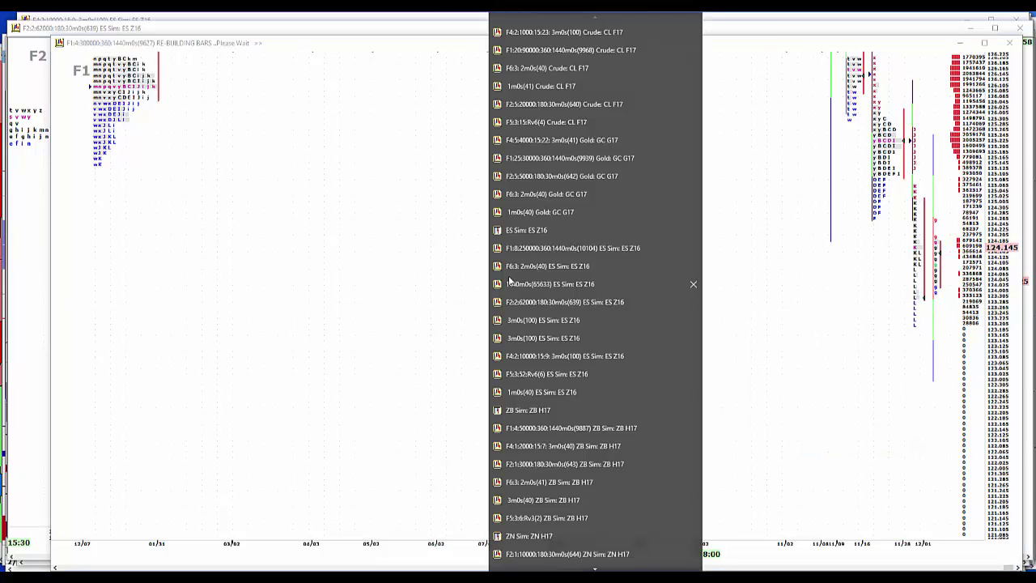
left_click(569, 553)
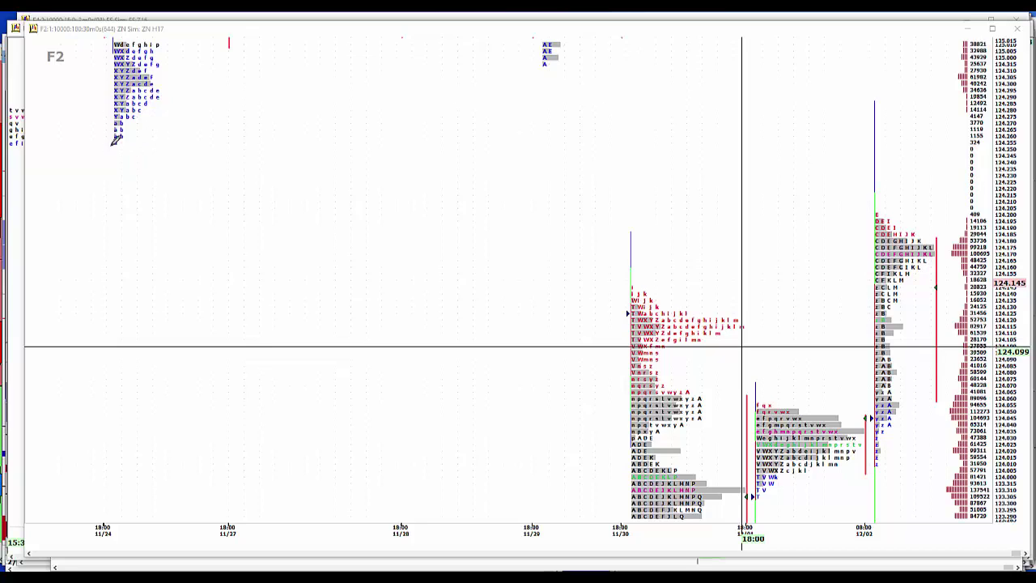
mouse_move(106, 146)
left_mouse_down()
mouse_move(129, 149)
mouse_move(118, 167)
mouse_move(136, 170)
left_mouse_up()
mouse_move(542, 68)
left_mouse_down()
mouse_move(553, 64)
mouse_move(542, 87)
mouse_move(550, 92)
left_mouse_up()
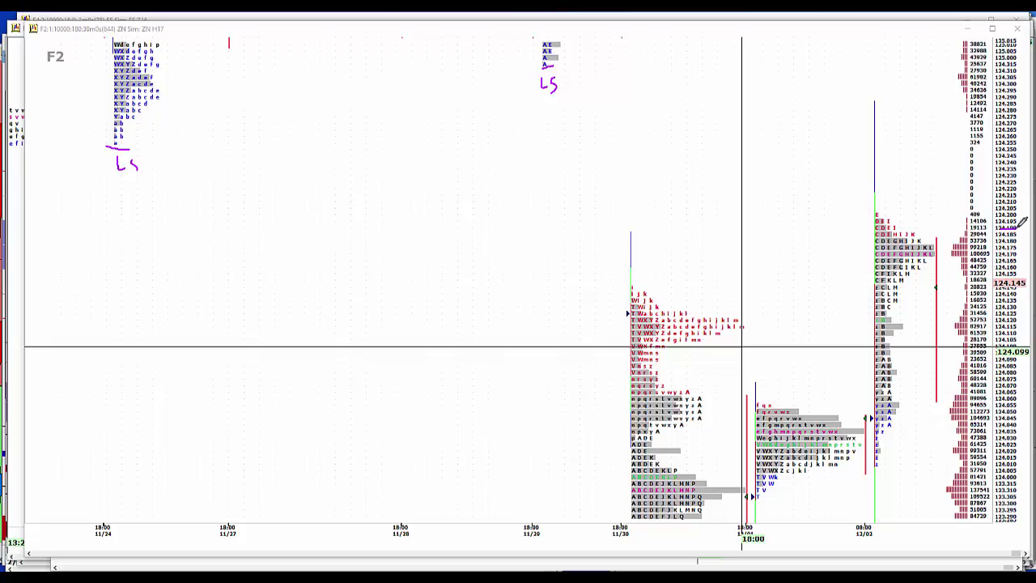
Mark two S zones on the ZN price axis, at about 124.190–124.230 and 124.270–124.310
left_click_drag(1009, 170, 1019, 195)
left_click_drag(1001, 127, 1018, 126)
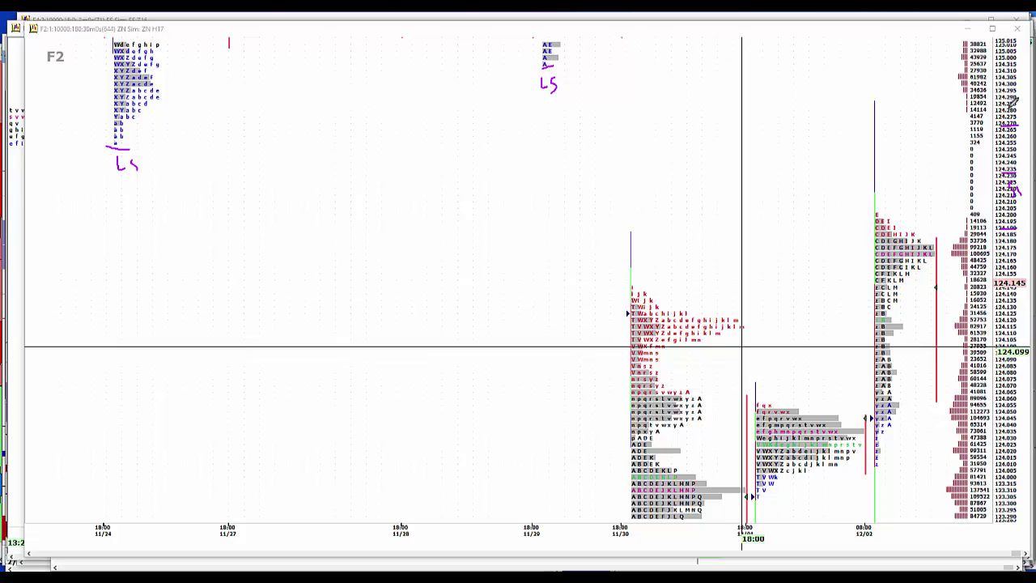
left_click_drag(997, 71, 1017, 69)
mouse_move(1014, 87)
left_mouse_down()
mouse_move(1005, 92)
mouse_move(1010, 103)
mouse_move(1024, 91)
mouse_move(1021, 113)
left_mouse_up()
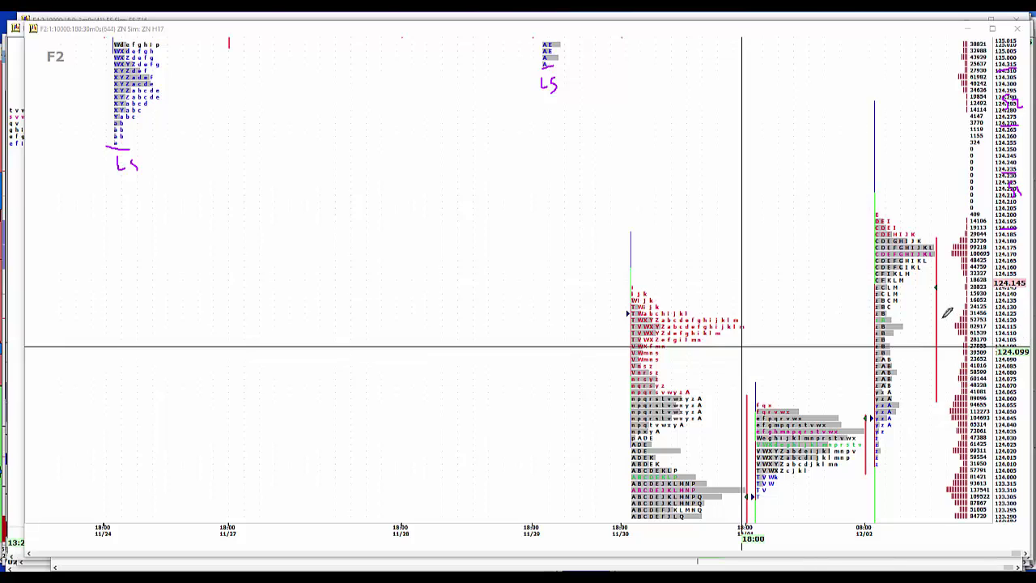
Mark two B zones on the ZN price axis, at about 124.090–124.130 and 124.010–124.050, and clear the annotations
left_click_drag(997, 306, 1026, 306)
mouse_move(997, 357)
left_mouse_down()
mouse_move(1011, 356)
mouse_move(1006, 330)
left_mouse_up()
mouse_move(1000, 410)
left_mouse_down()
mouse_move(1012, 408)
mouse_move(1006, 440)
left_mouse_up()
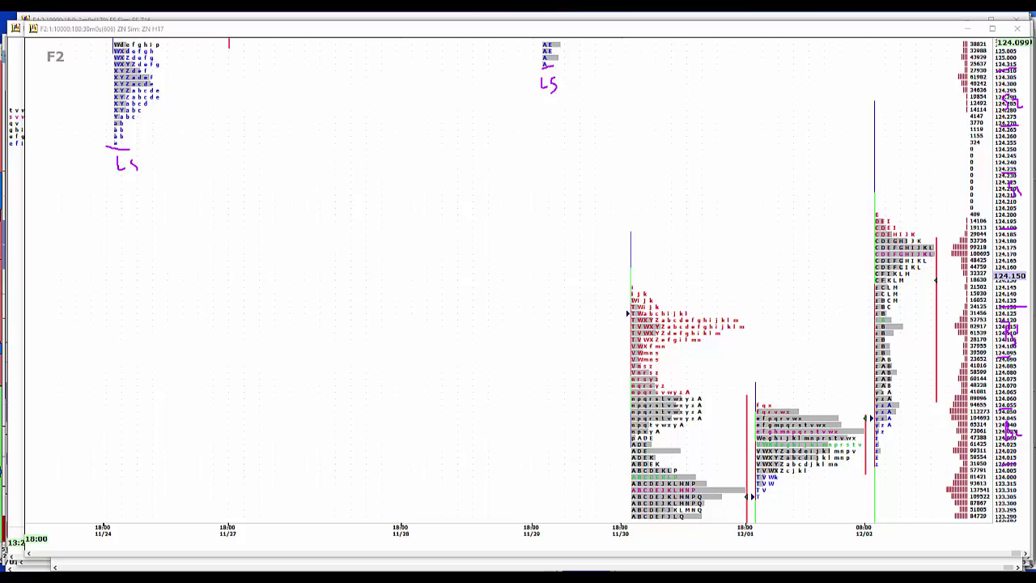
key("Escape")
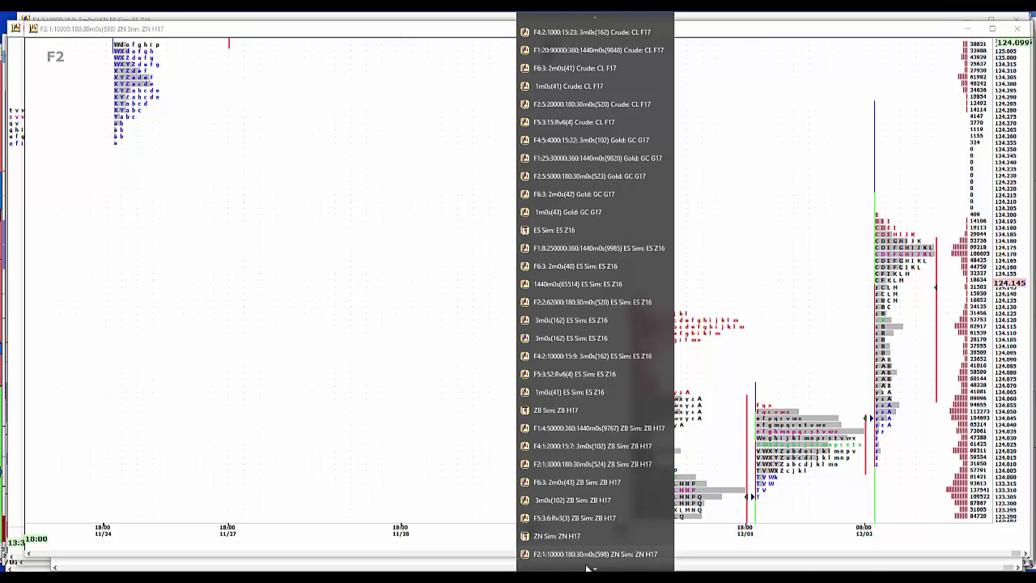
Open the ZB H17 F2 profile chart and mark labelled S and B price zones on its axis above and below the current price
mouse_move(588, 481)
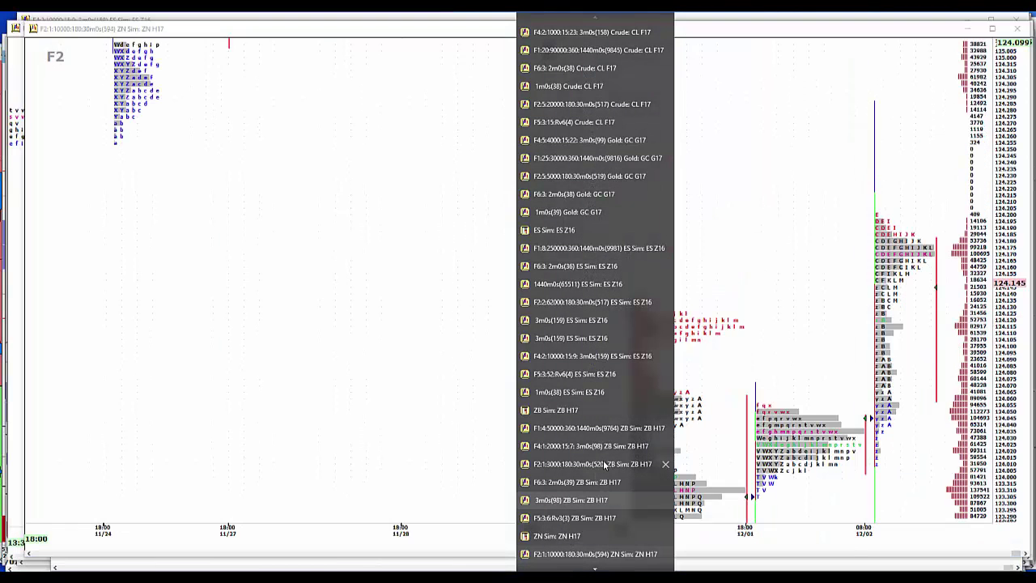
left_click(604, 464)
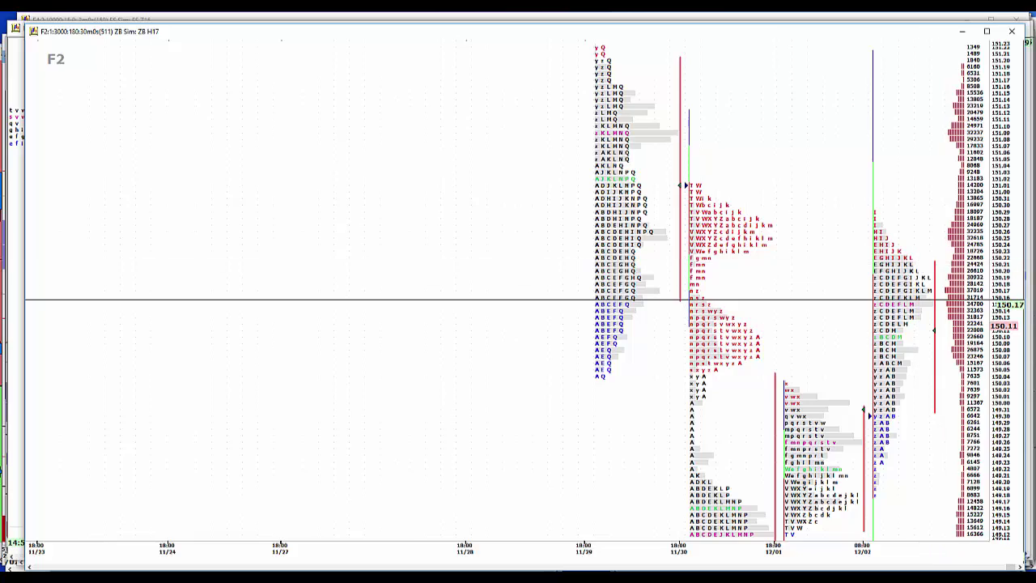
left_click_drag(985, 299, 1009, 296)
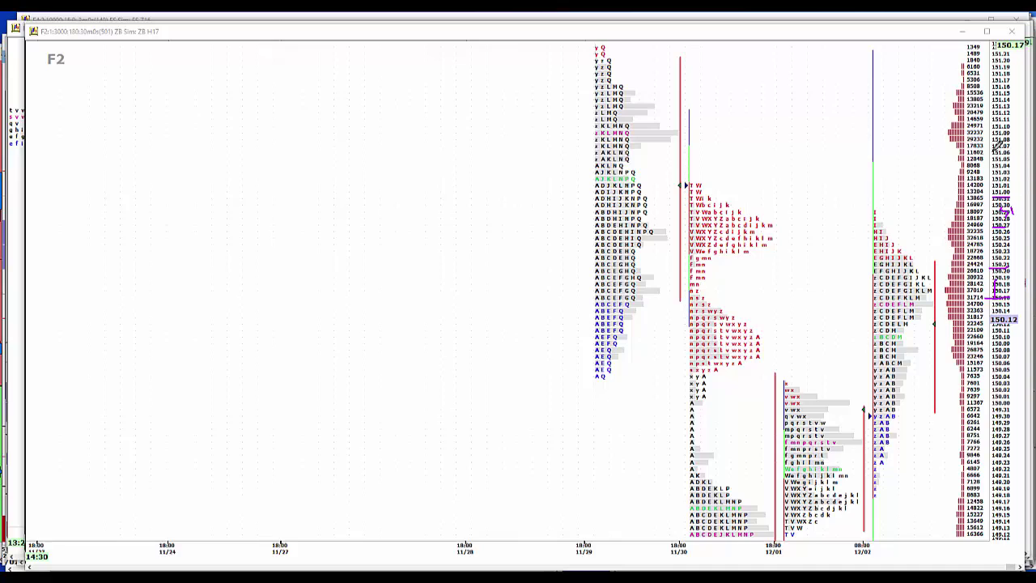
mouse_move(992, 149)
left_mouse_down()
mouse_move(1008, 146)
mouse_move(1017, 112)
mouse_move(1000, 129)
mouse_move(1024, 138)
left_mouse_up()
mouse_move(992, 351)
left_mouse_down()
mouse_move(1010, 348)
mouse_move(1010, 427)
mouse_move(997, 425)
mouse_move(1002, 418)
mouse_move(1002, 430)
left_mouse_up()
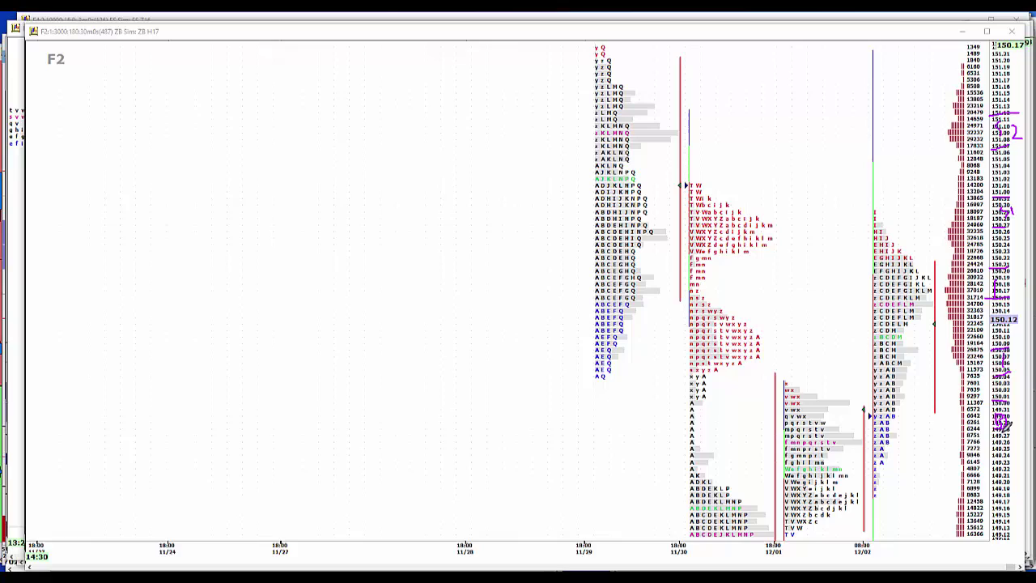
mouse_move(983, 476)
left_mouse_down()
mouse_move(1003, 475)
mouse_move(1008, 505)
mouse_move(993, 492)
mouse_move(1010, 484)
mouse_move(1021, 495)
left_mouse_up()
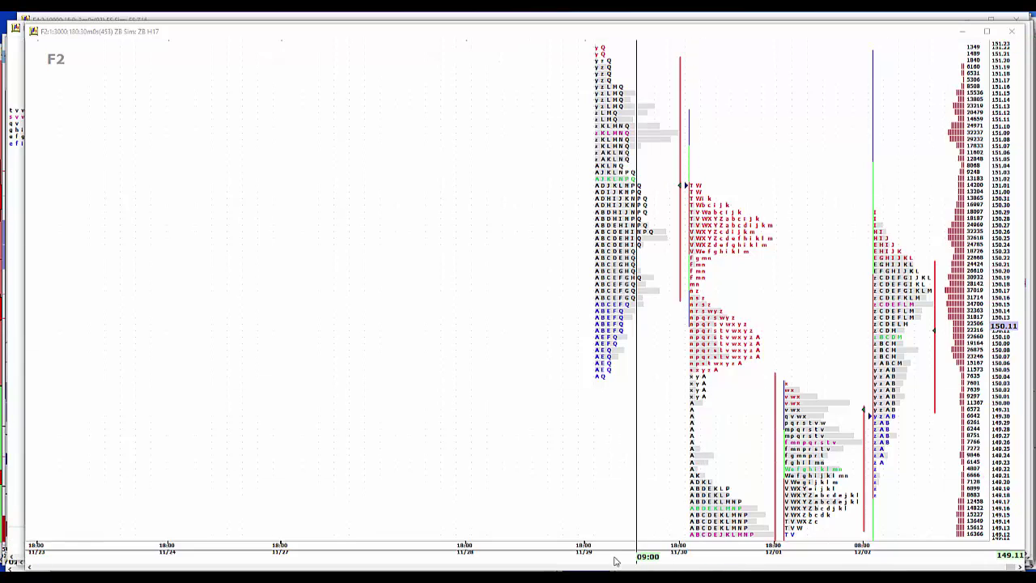
Open the Gold GC G17 F1 daily profile chart and split its most recent profile into separate 11/27, 11/30 and 12/01 profiles
mouse_move(611, 576)
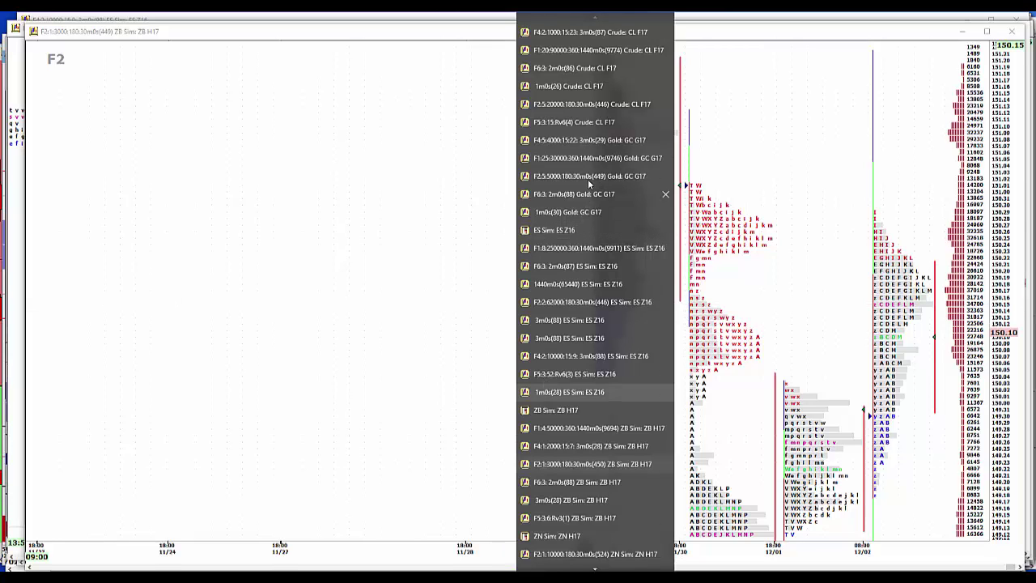
left_click(600, 158)
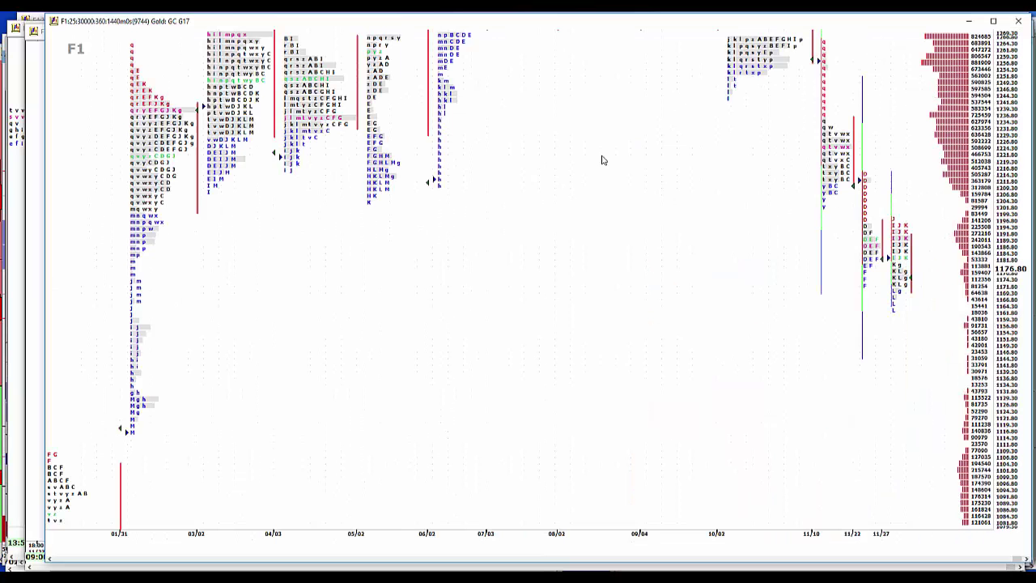
left_click(907, 281)
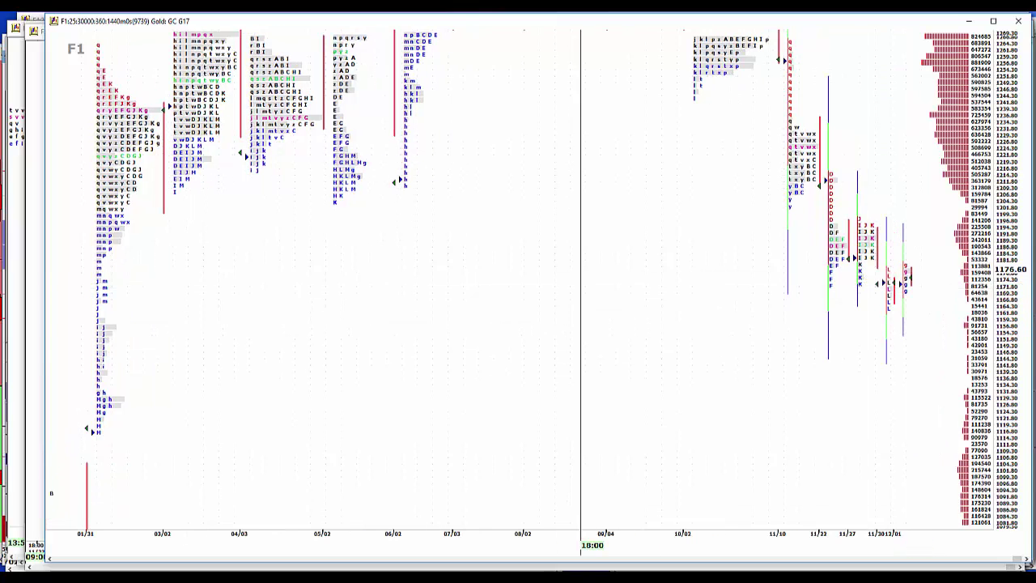
Bring up the Gold GC G17 F2 30-minute profile chart
left_click(580, 576)
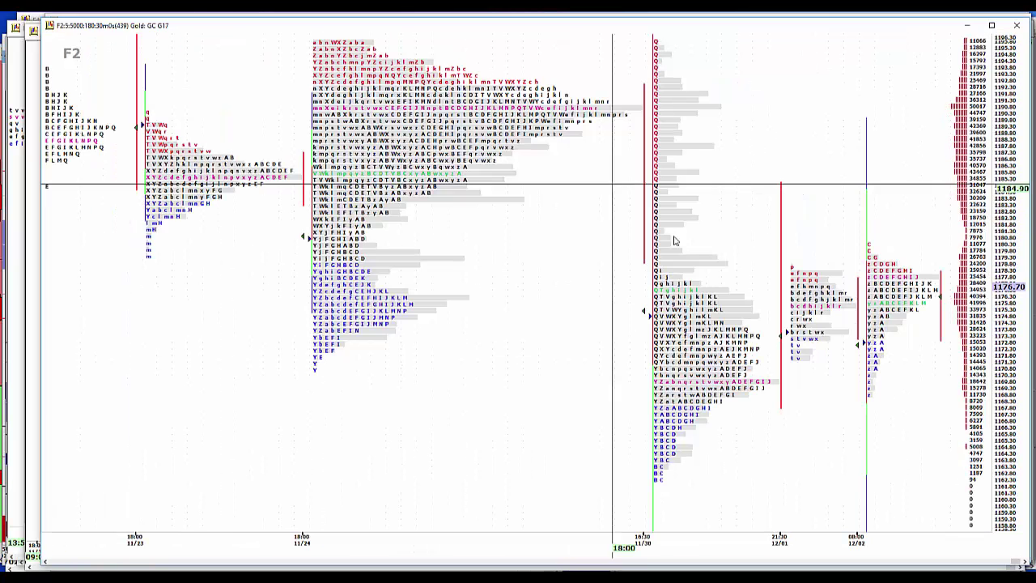
left_click(607, 179)
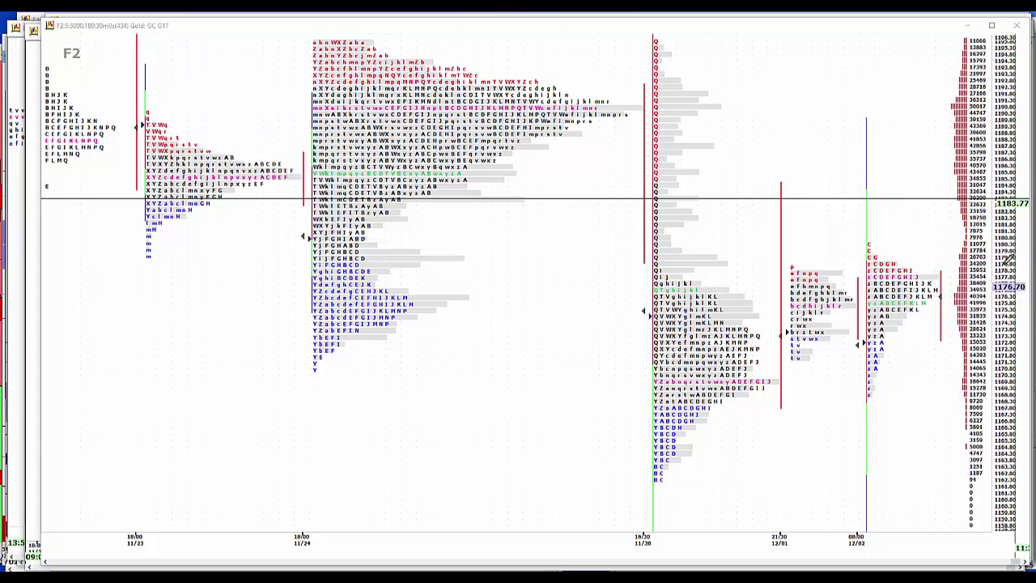
Mark S zones at about 1179–1181 and 1184–1186 and B zones below the current price on the Gold axis, and clear the annotations
left_click_drag(1003, 229, 1009, 252)
mouse_move(997, 192)
left_mouse_down()
mouse_move(1012, 178)
mouse_move(990, 156)
mouse_move(1012, 155)
mouse_move(1004, 180)
left_mouse_up()
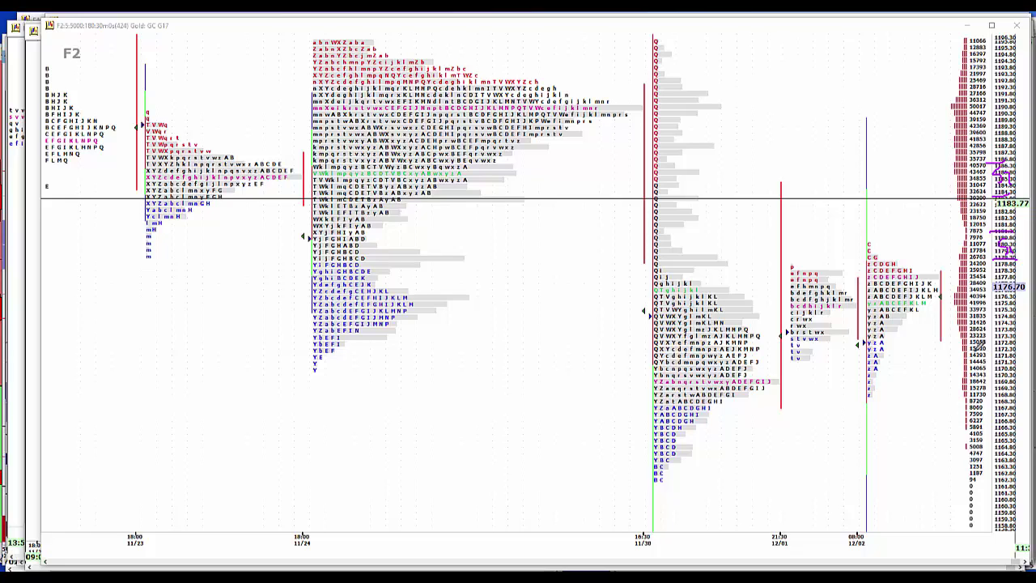
mouse_move(992, 310)
left_mouse_down()
mouse_move(1017, 308)
mouse_move(1009, 338)
mouse_move(997, 323)
left_mouse_up()
mouse_move(995, 326)
left_mouse_down()
mouse_move(1012, 363)
mouse_move(1003, 391)
mouse_move(1013, 380)
mouse_move(1030, 385)
left_mouse_up()
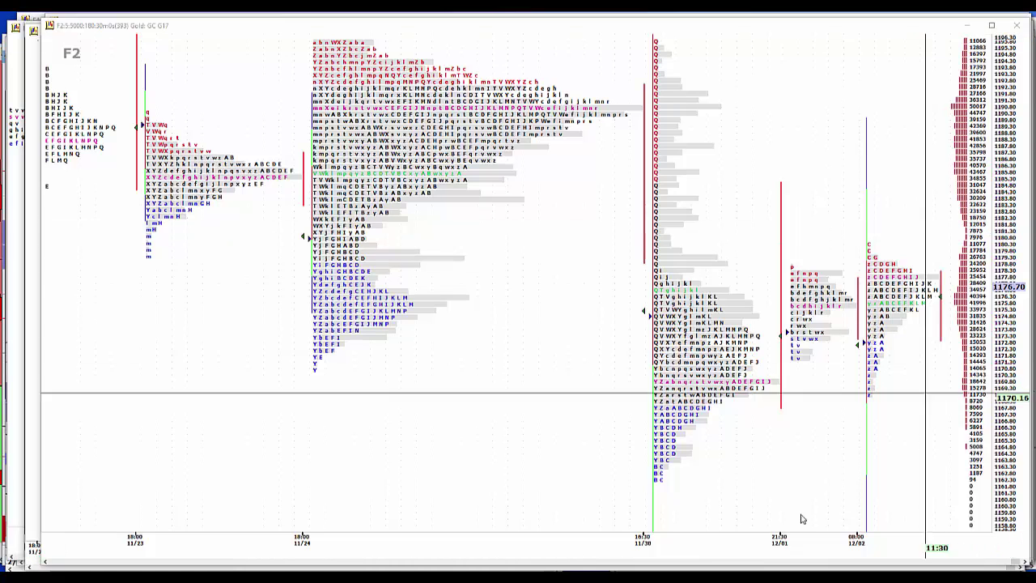
View the Crude CL F17 F1 daily profile chart and bring up its F2 30-minute profile chart
key("ctrl+Tab")
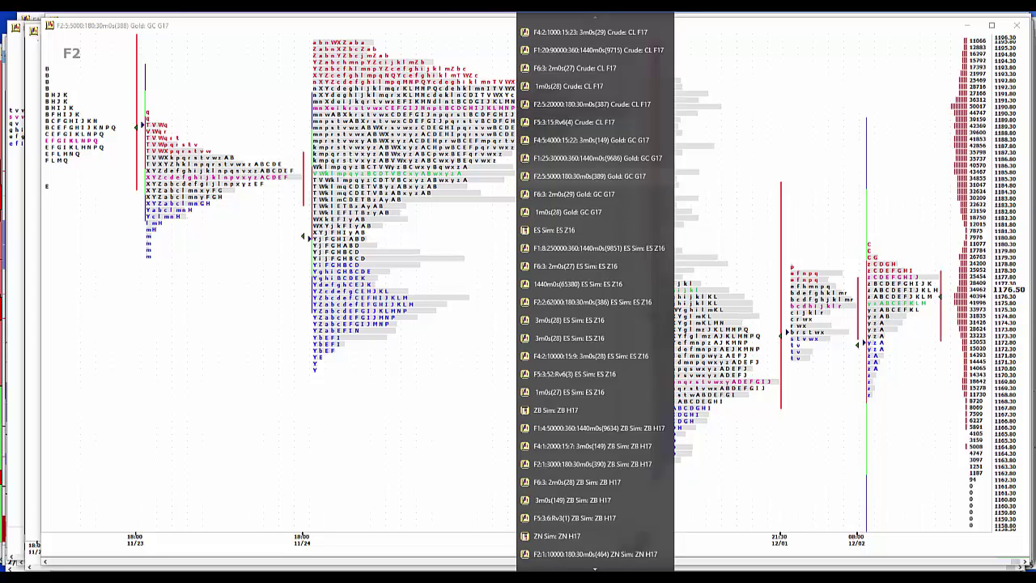
left_click(609, 50)
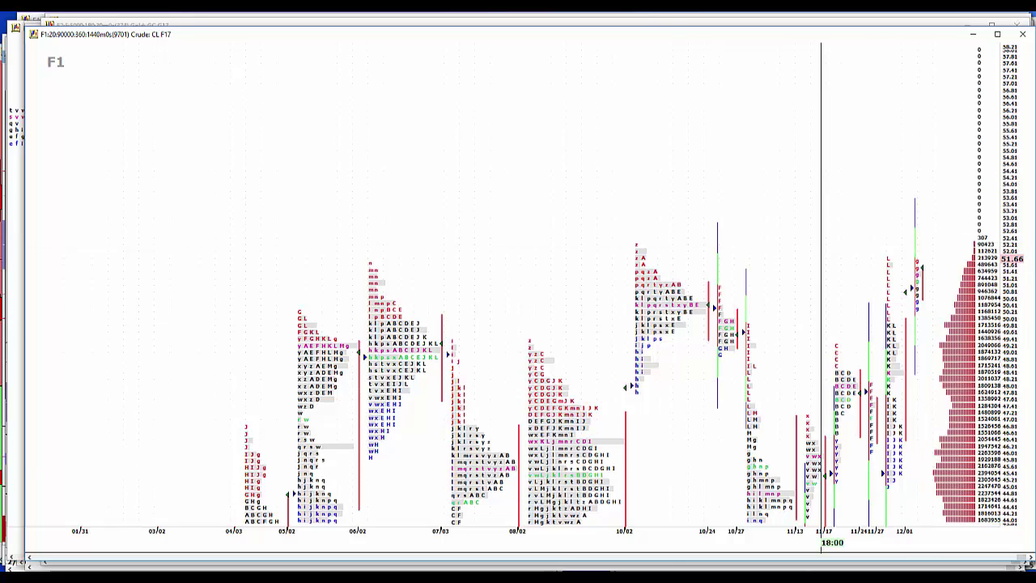
mouse_move(595, 576)
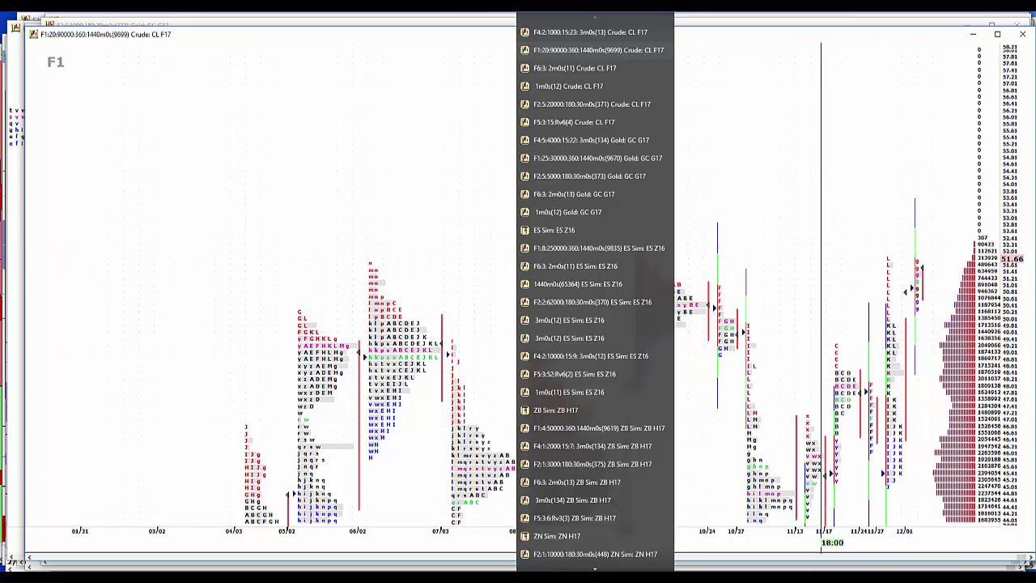
left_click(589, 104)
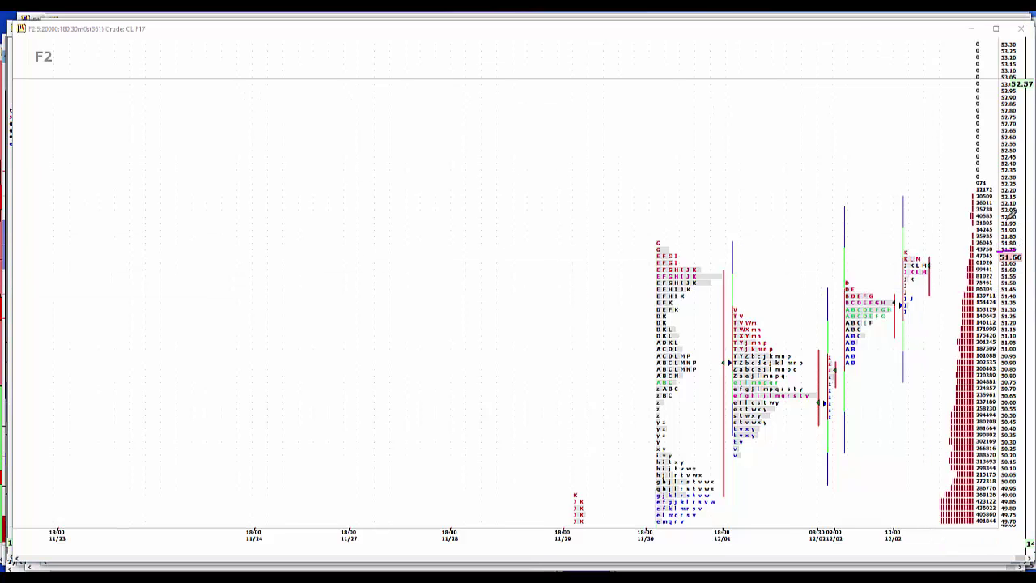
Mark S zones at about 51.75–52.00 and 52.25–52.50 and two B zones below the current price on the Crude axis, and clear the annotations
left_click_drag(1012, 218, 1014, 240)
mouse_move(999, 183)
left_mouse_down()
mouse_move(1014, 182)
mouse_move(1014, 150)
mouse_move(1007, 169)
mouse_move(1017, 166)
left_mouse_up()
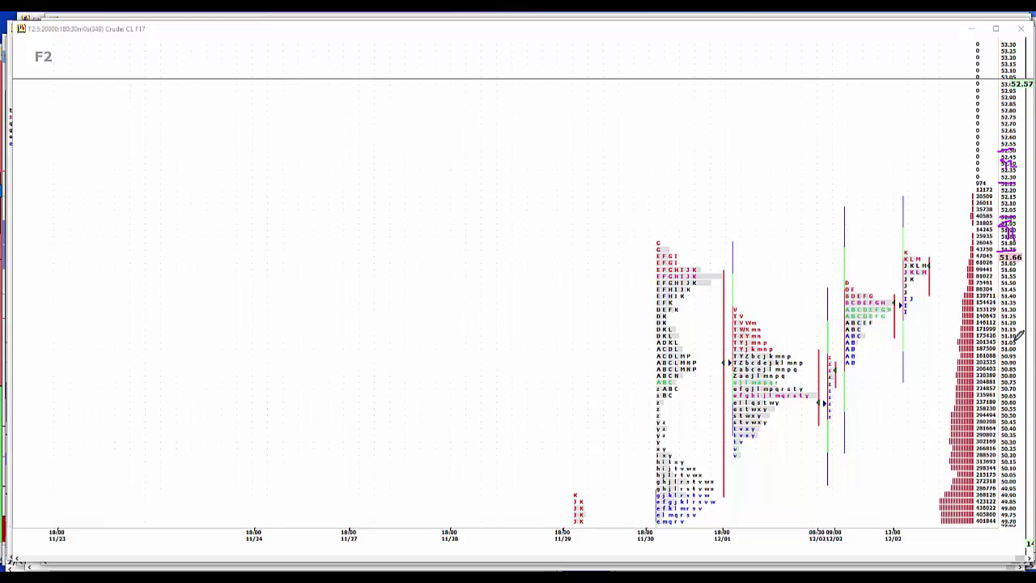
left_click_drag(998, 322, 1014, 321)
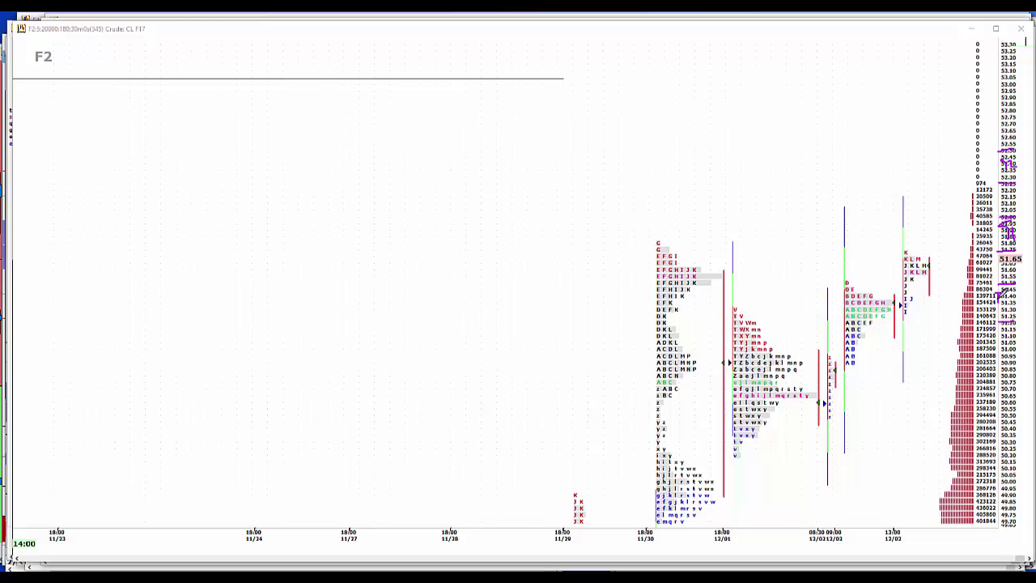
mouse_move(998, 299)
left_mouse_down()
mouse_move(1002, 308)
mouse_move(1011, 296)
mouse_move(1013, 310)
left_mouse_up()
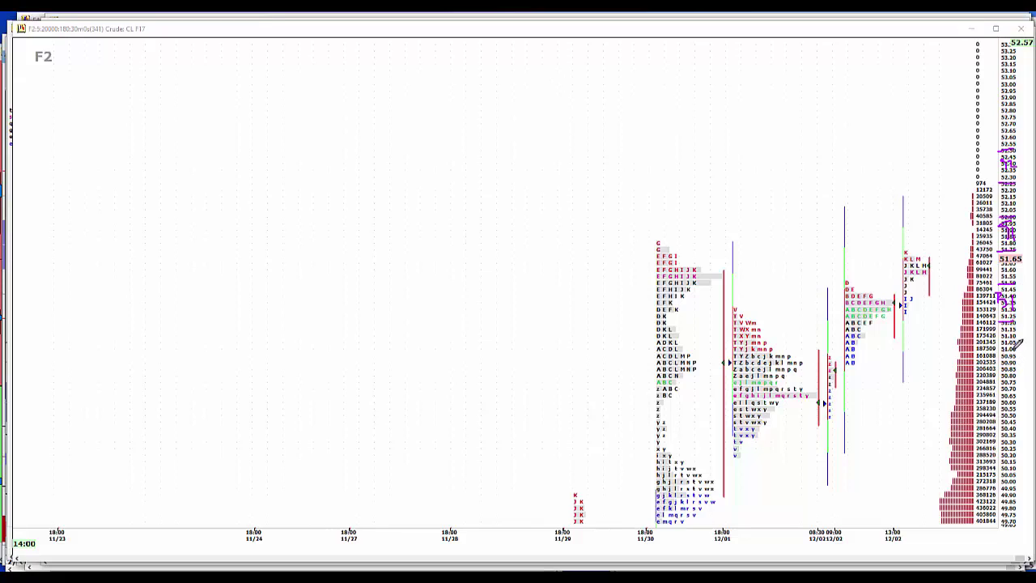
left_click_drag(1000, 350, 1022, 350)
mouse_move(1002, 385)
left_mouse_down()
mouse_move(1015, 384)
mouse_move(1002, 379)
mouse_move(1004, 363)
mouse_move(1006, 380)
left_mouse_up()
left_click_drag(1011, 374, 1029, 371)
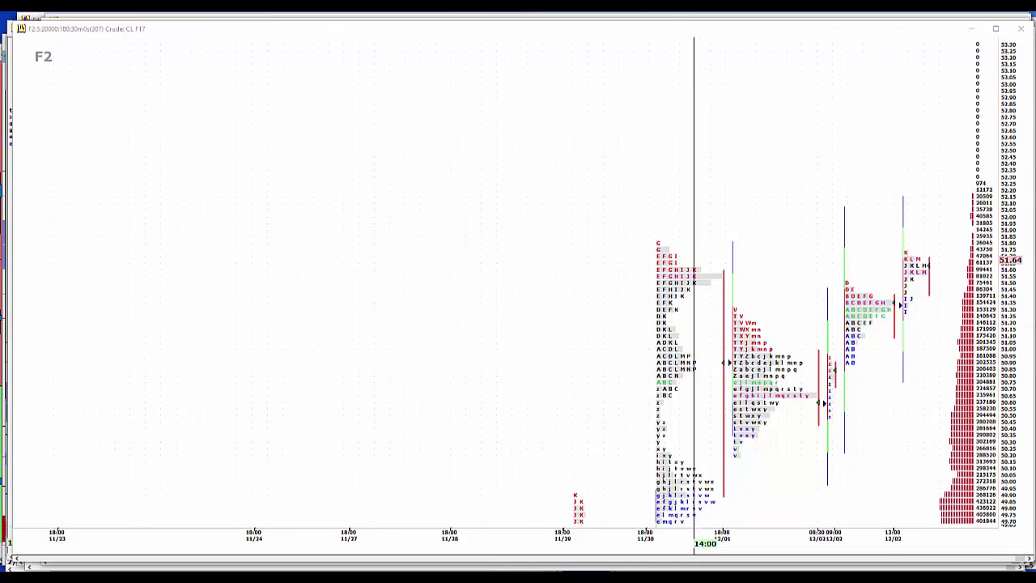
View the 6E Z16 F1 daily profile chart and bring up its F2 30-minute profile chart
left_click(595, 576)
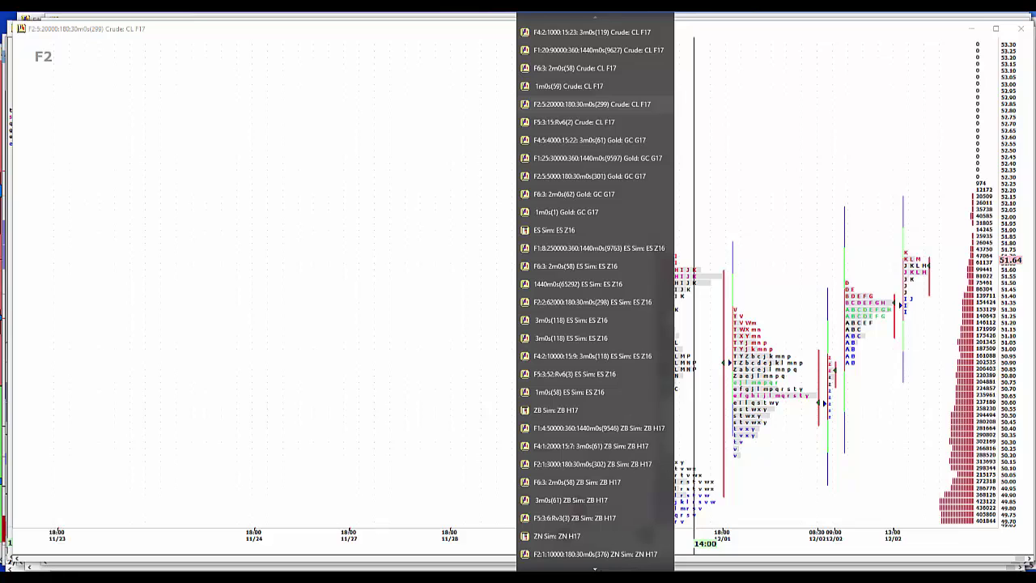
mouse_move(598, 570)
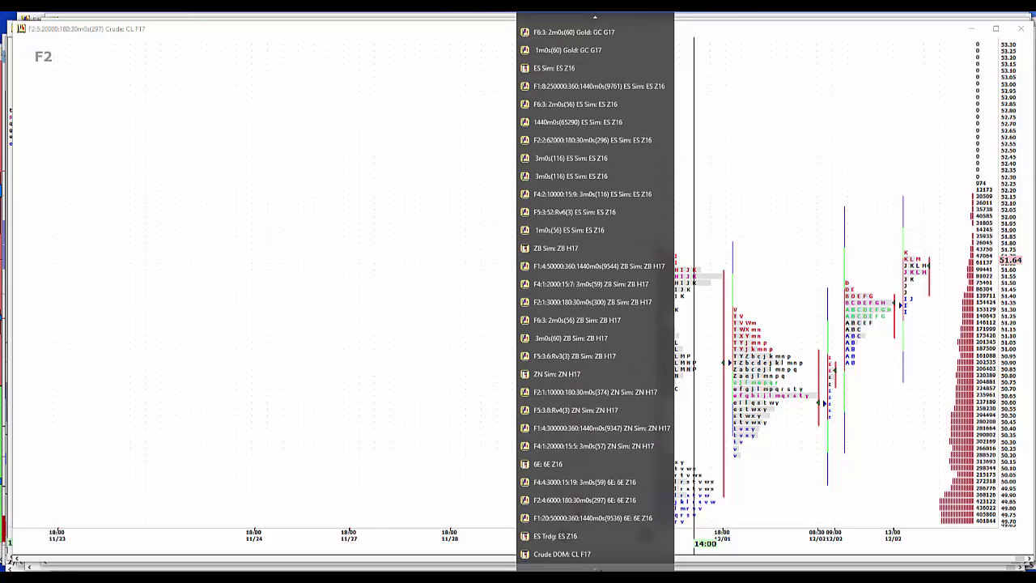
left_click(623, 518)
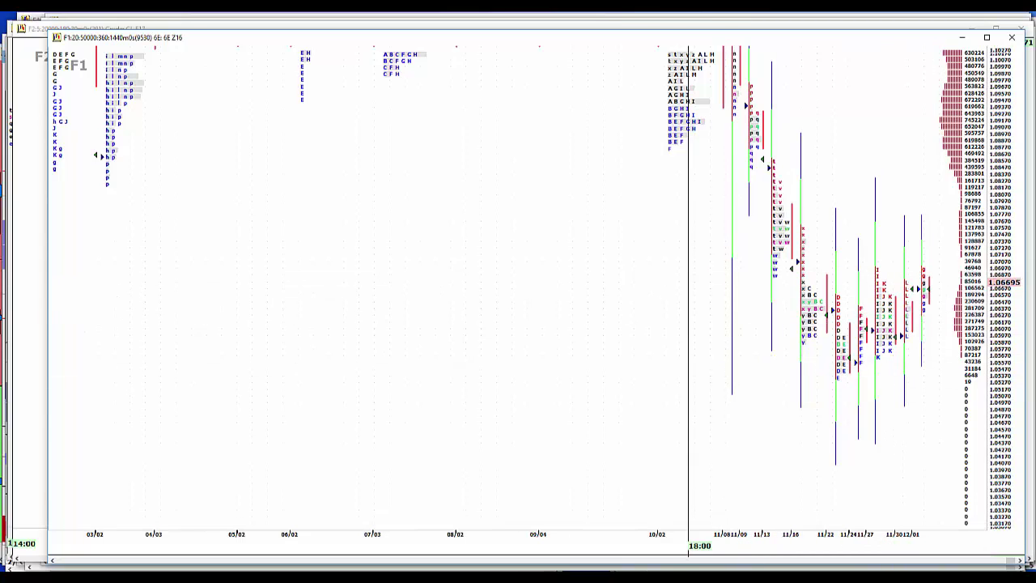
left_click(597, 576)
mouse_move(599, 568)
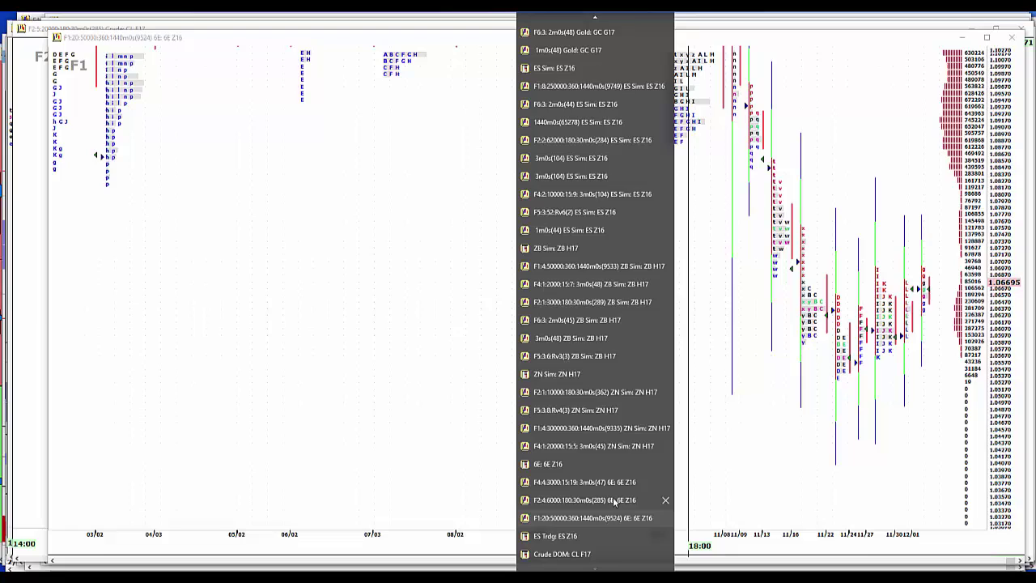
left_click(599, 500)
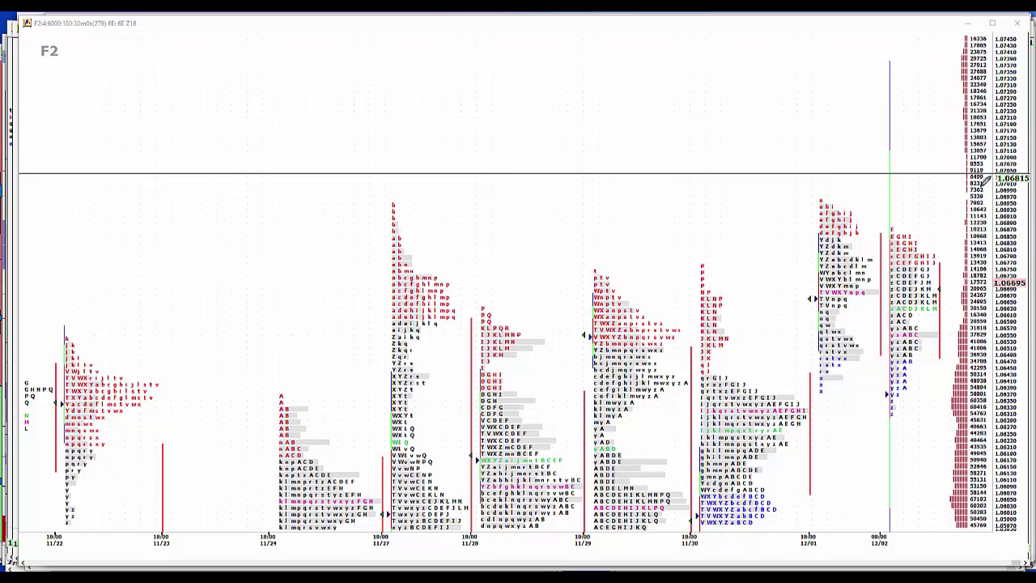
Mark S levels at about 1.0700 and 1.0725 and B levels at about 1.0649 and 1.0625 beside the 6E price axis
mouse_move(960, 188)
left_mouse_down()
mouse_move(970, 184)
mouse_move(965, 197)
left_mouse_up()
mouse_move(945, 107)
left_mouse_down()
mouse_move(952, 99)
mouse_move(945, 115)
left_mouse_up()
mouse_move(987, 354)
left_mouse_down()
mouse_move(1026, 356)
mouse_move(969, 353)
mouse_move(975, 369)
left_mouse_up()
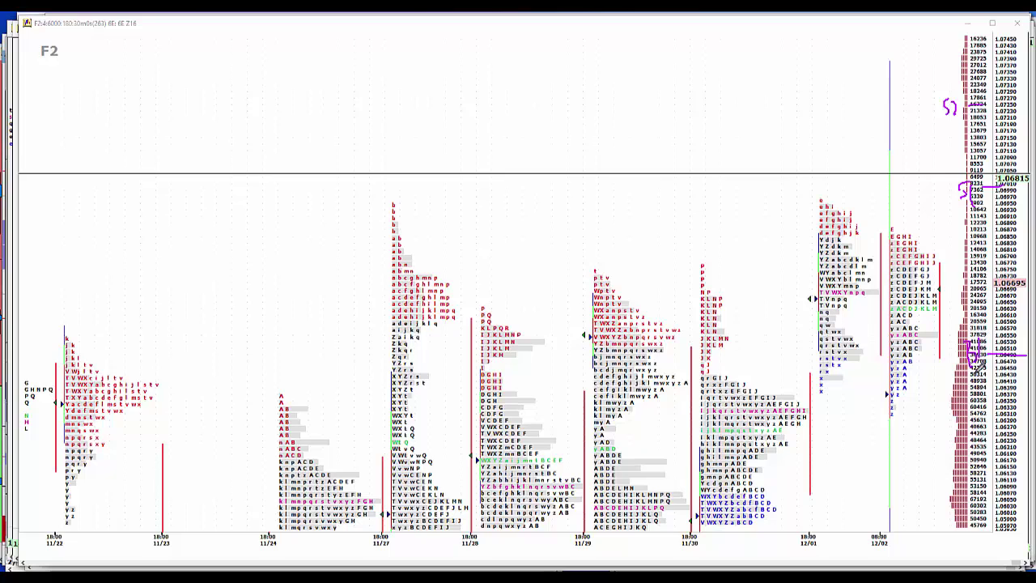
mouse_move(995, 433)
left_mouse_down()
mouse_move(1015, 429)
mouse_move(977, 429)
mouse_move(989, 441)
mouse_move(993, 422)
mouse_move(1002, 434)
left_mouse_up()
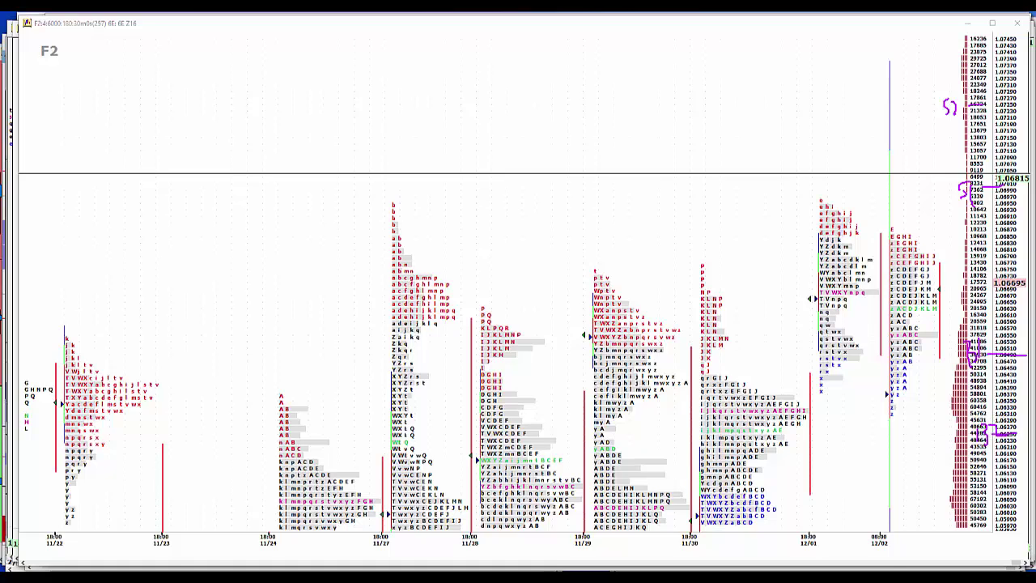